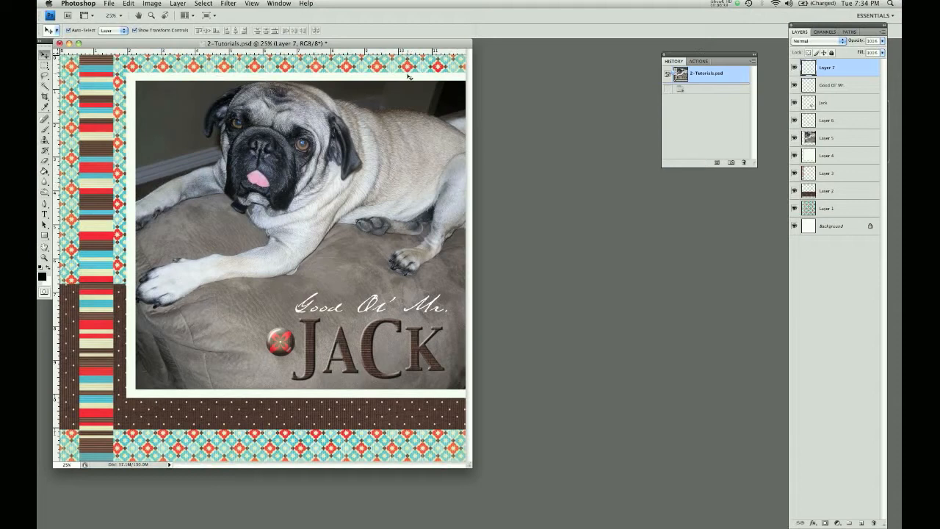
Step: Open the flourish image BR4000-03.png and move its window over the layout
key(super+o)
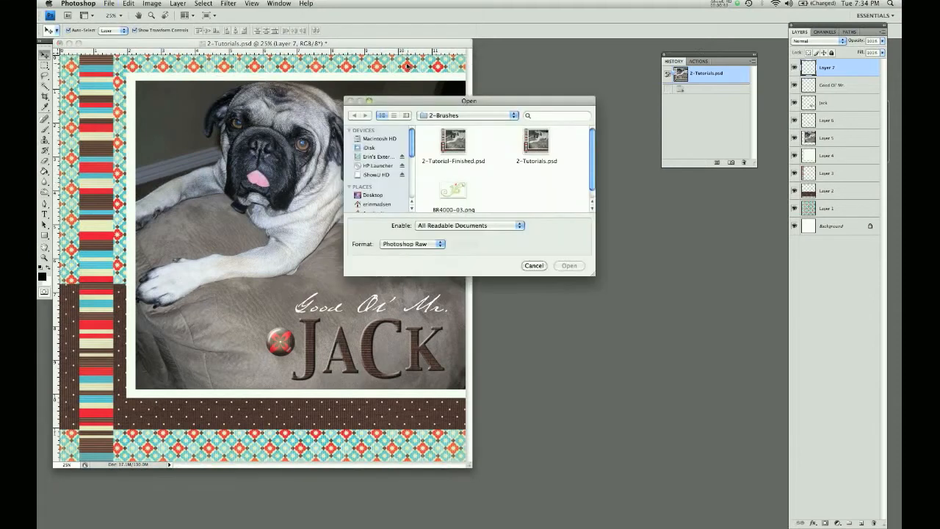
double_click(453, 191)
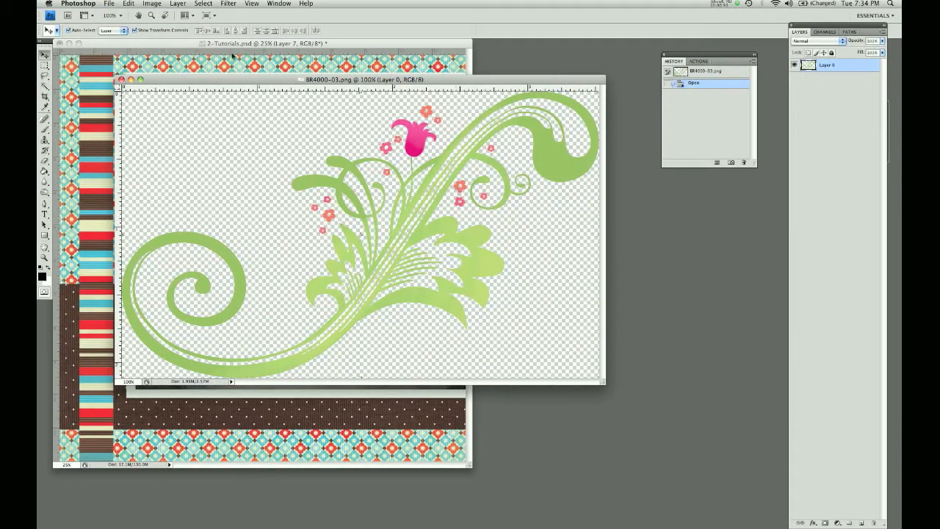
drag(214, 79, 312, 128)
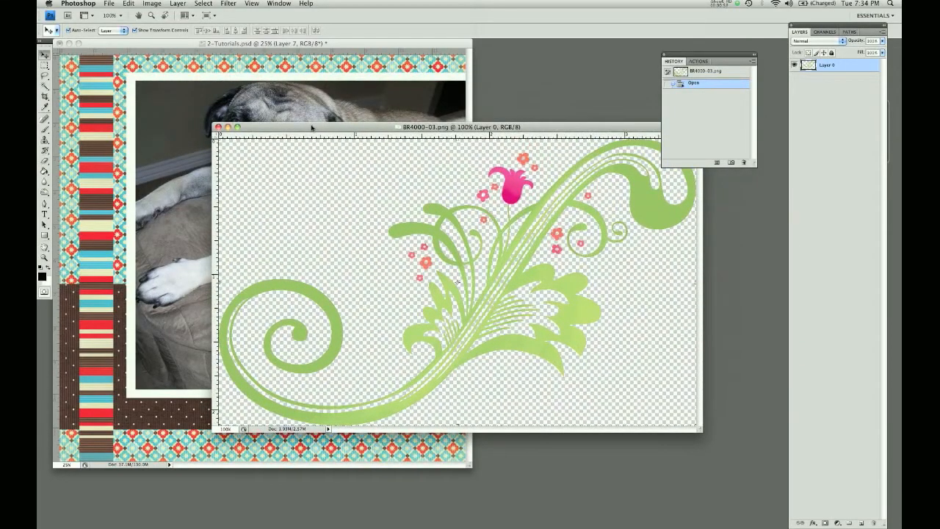
drag(311, 128, 172, 71)
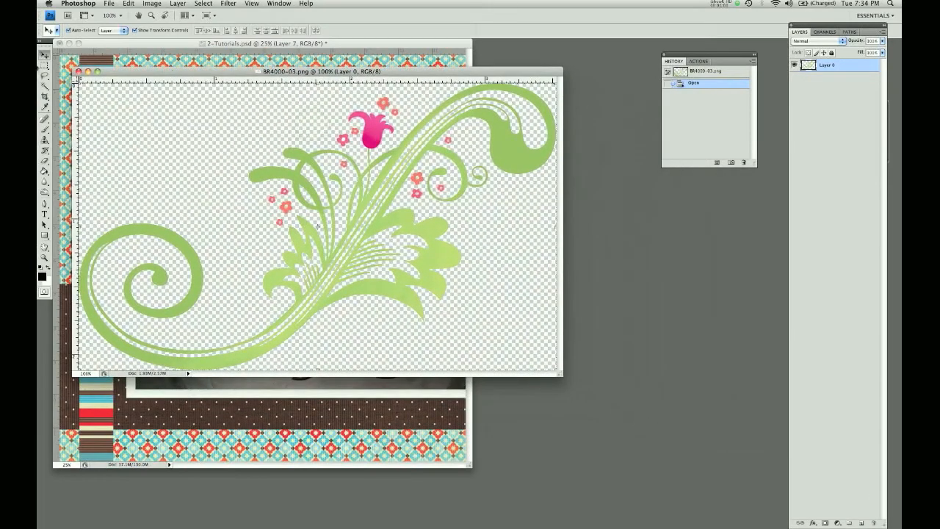
Step: Define the flourish image as a brush preset named Flourish, and close the image
click(47, 130)
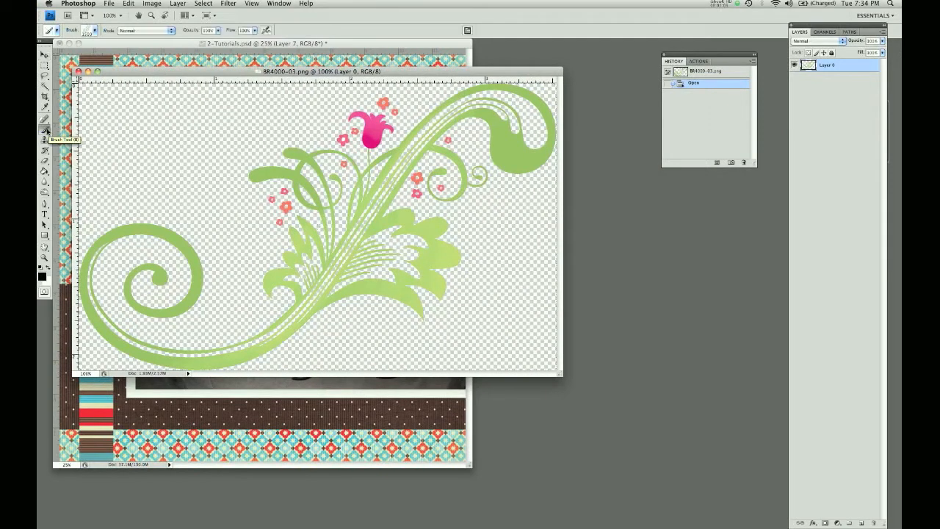
click(128, 3)
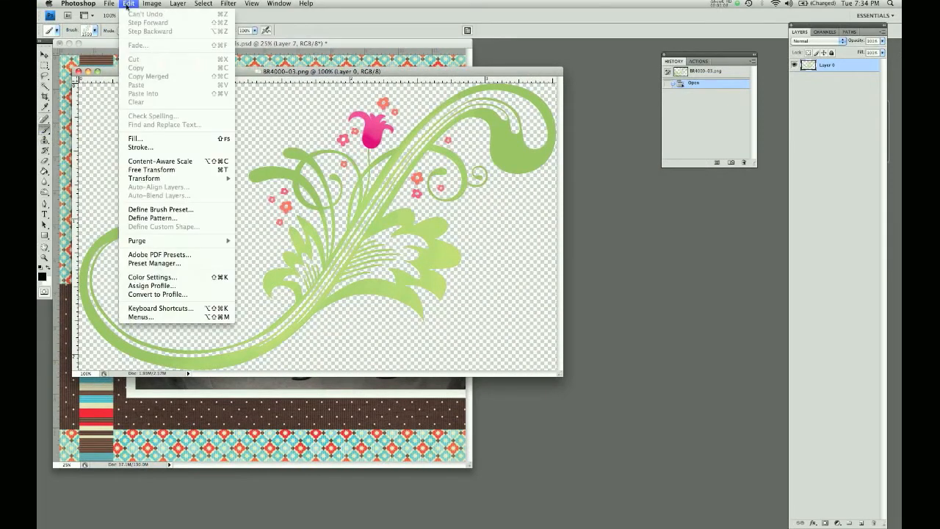
click(162, 209)
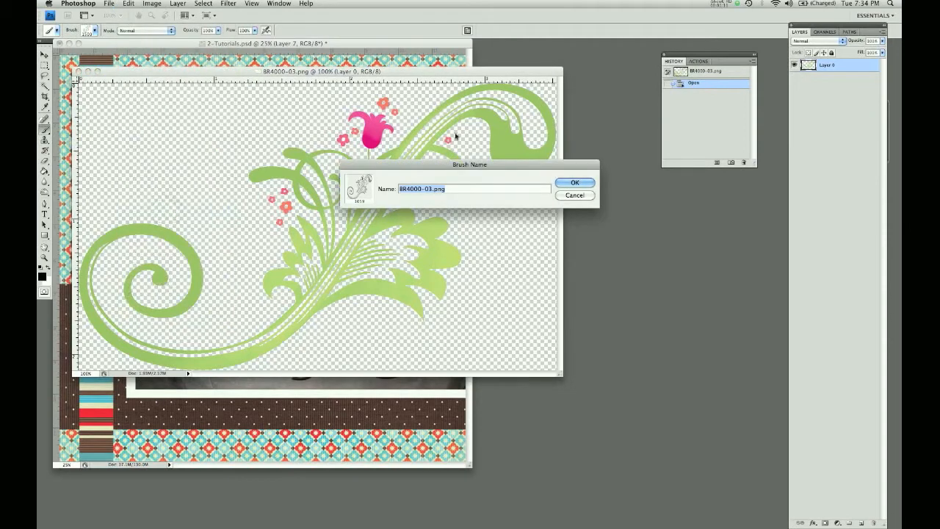
text(Flourish)
click(575, 183)
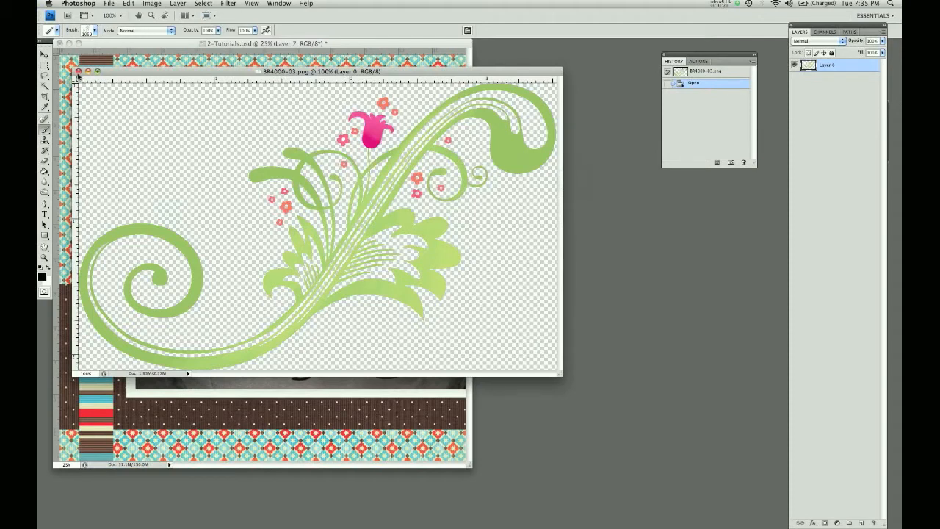
click(79, 71)
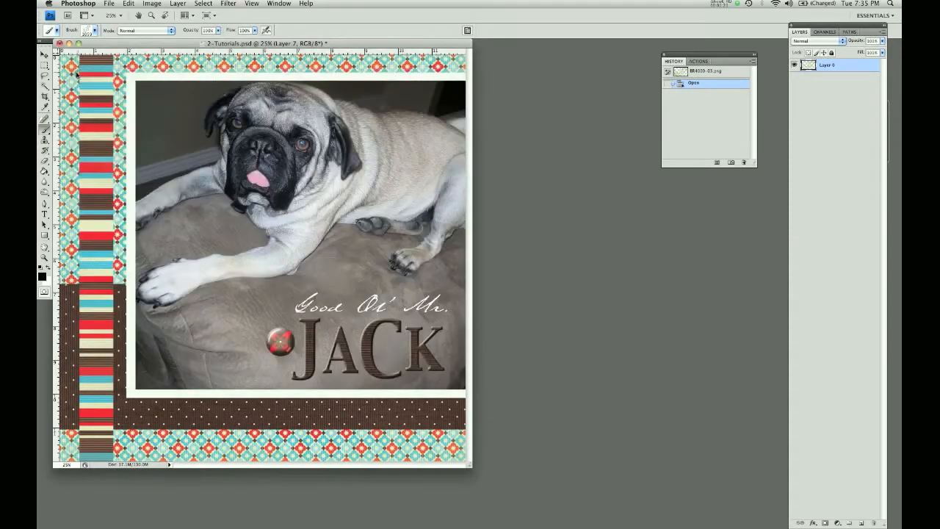
Step: Choose the new Flourish brush from the end of the brush presets for use on the layout
click(94, 32)
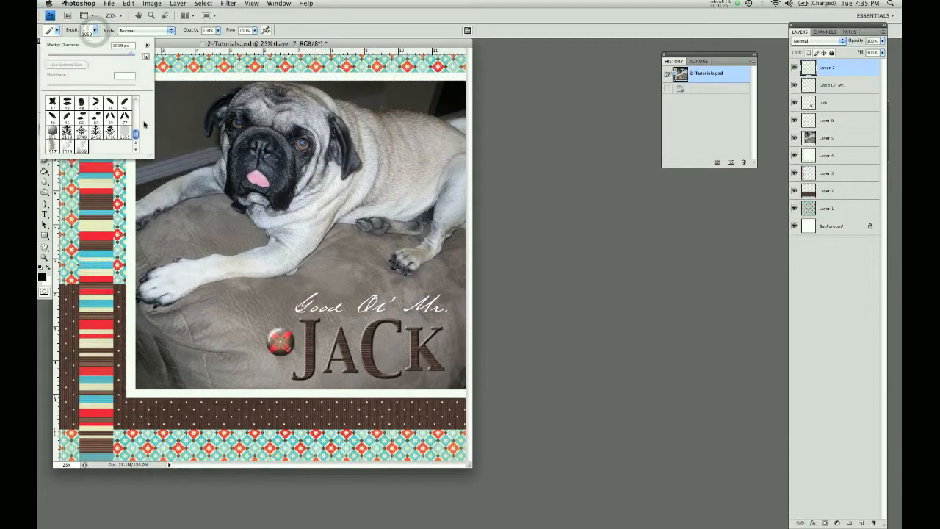
scroll(137, 134, up, 5)
scroll(137, 134, down, 10)
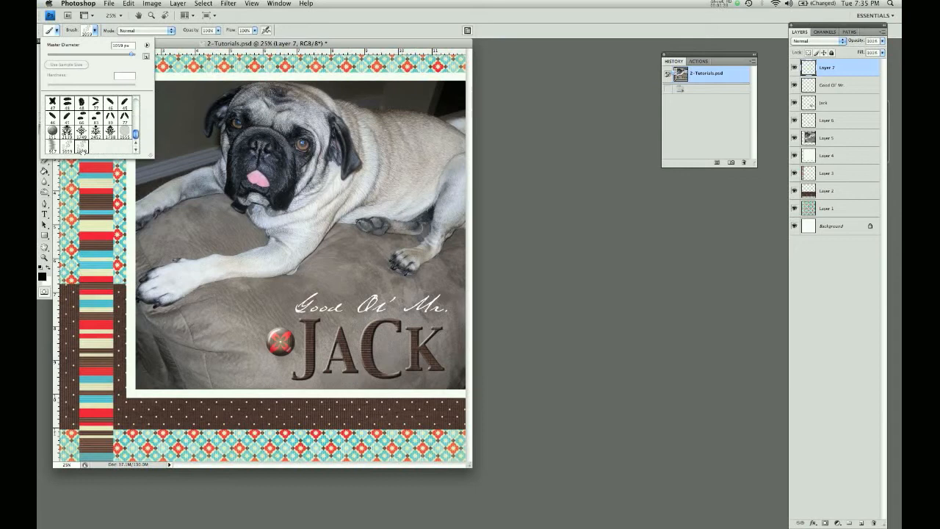
double_click(82, 150)
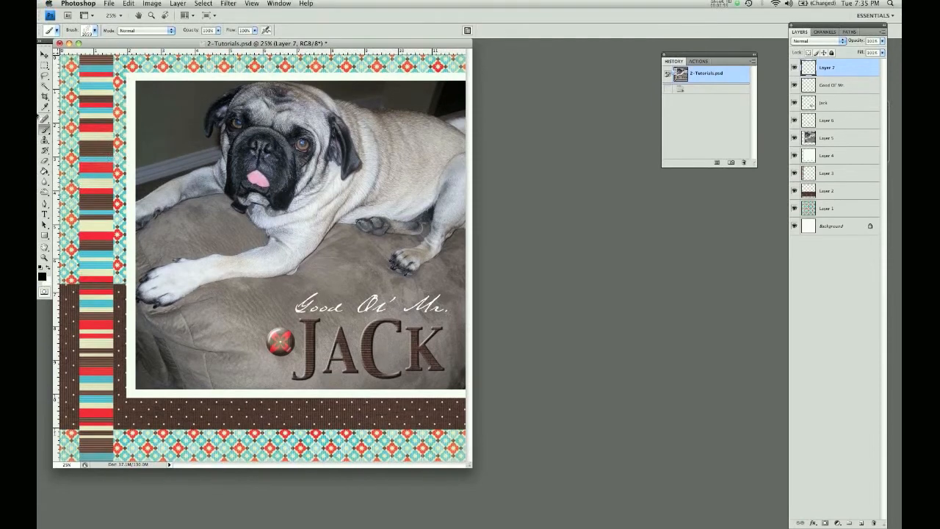
Step: Sample the off-white of the photo mat as the foreground color and add a new layer above the top layer
click(45, 107)
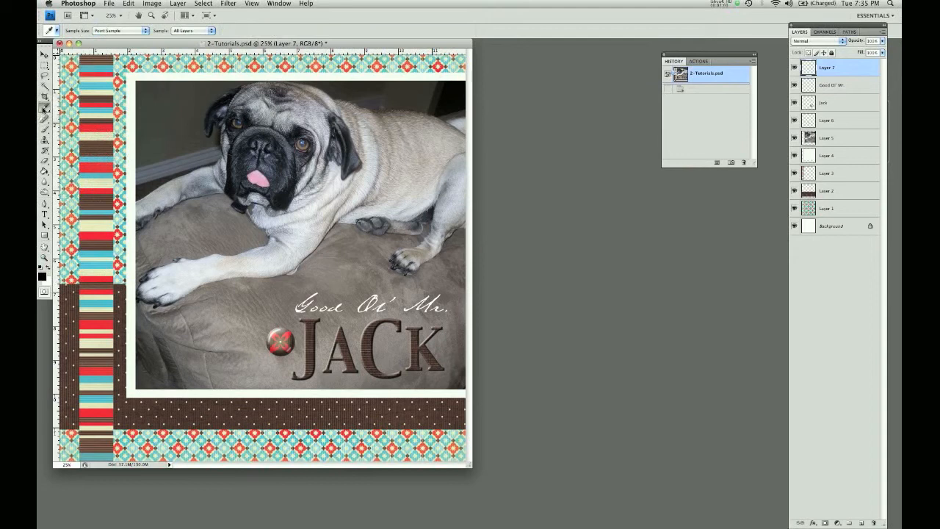
drag(133, 100, 126, 102)
click(835, 73)
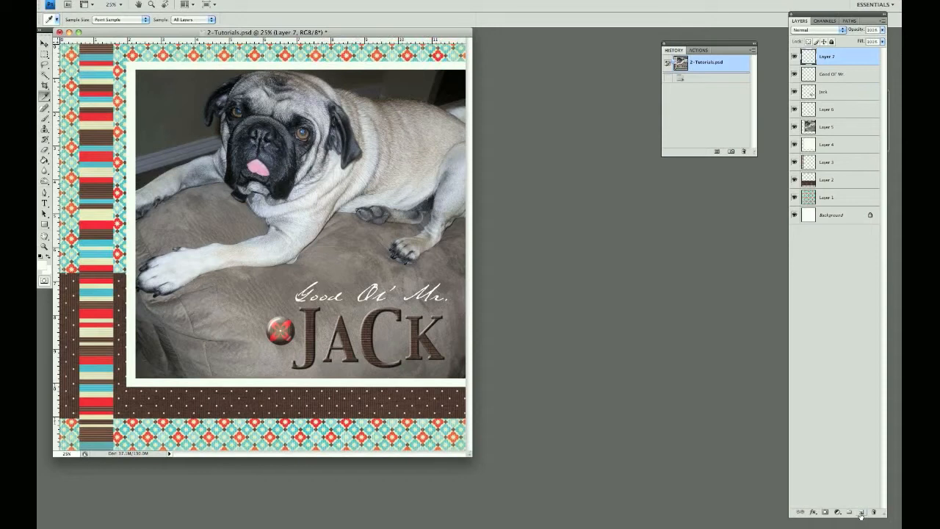
click(862, 512)
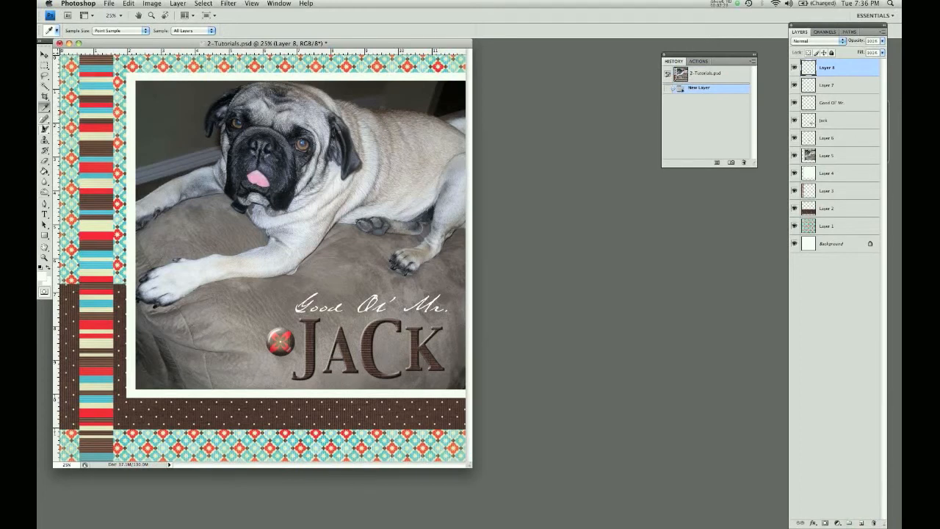
Step: Show the brush tip shape settings for the Brush tool and set the flourish brush diameter to 1500 px
click(44, 129)
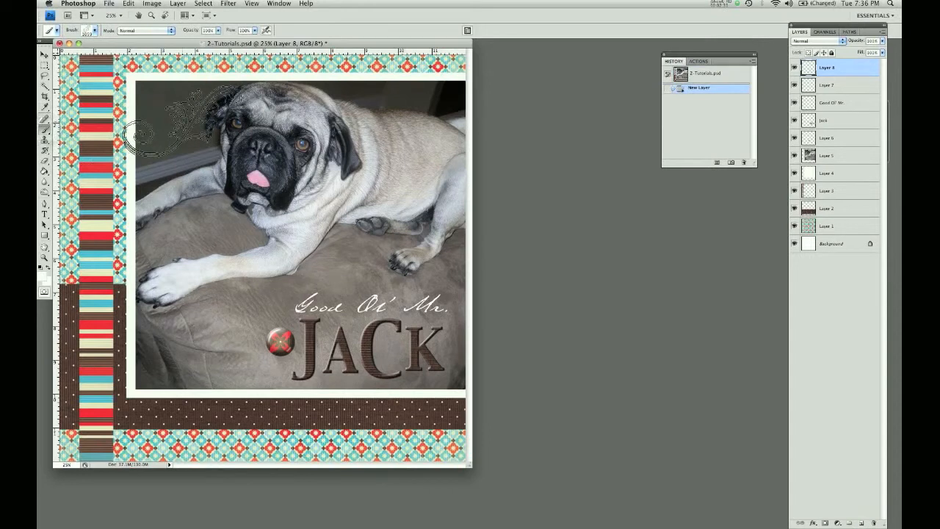
click(279, 4)
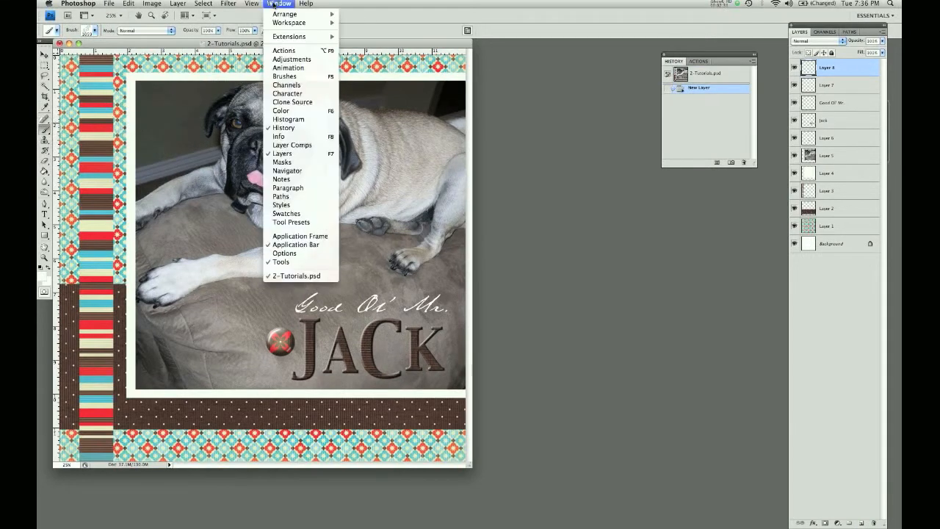
click(283, 76)
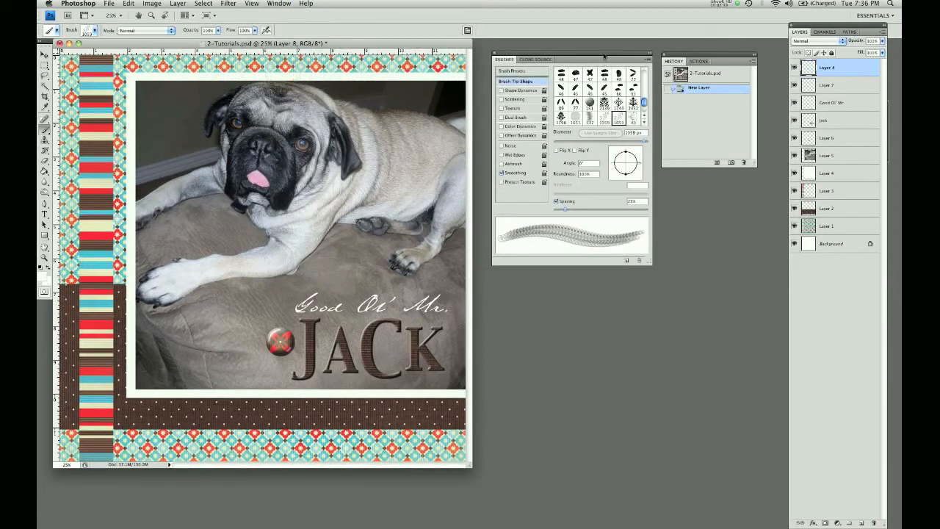
drag(604, 55, 592, 53)
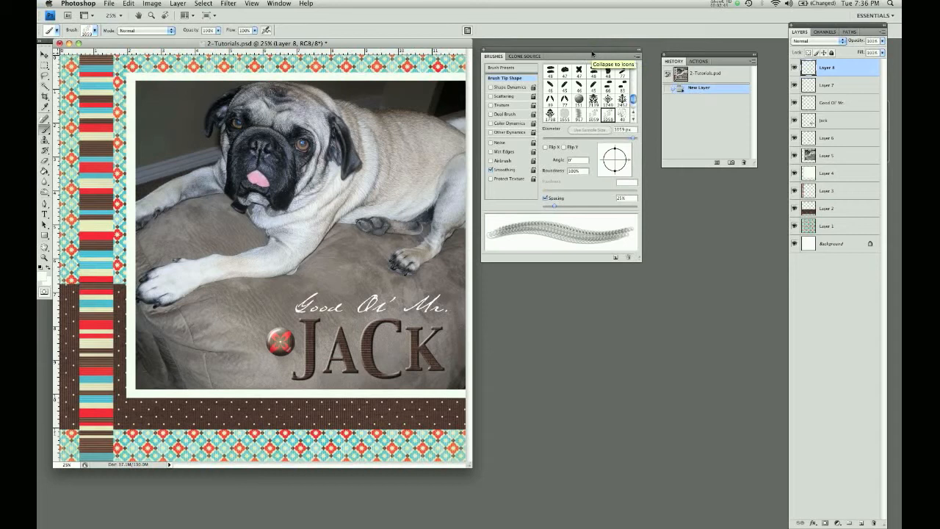
click(618, 139)
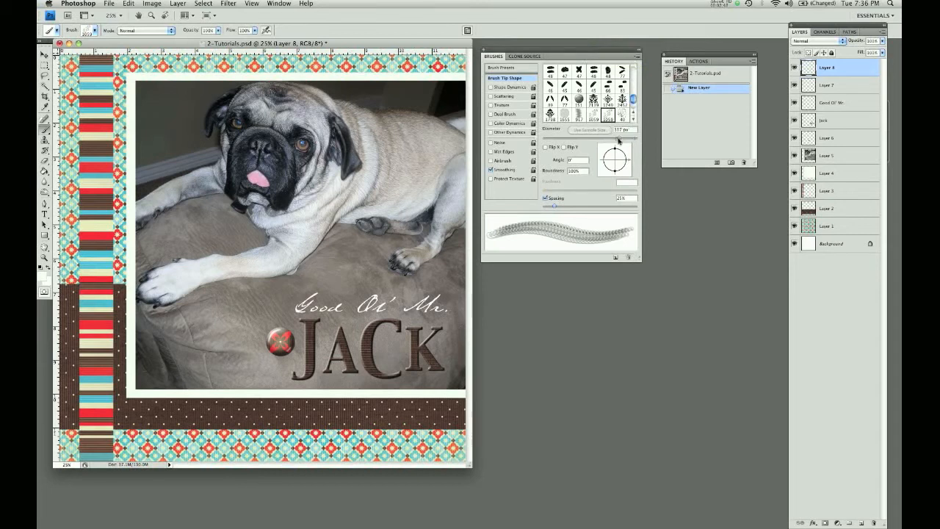
mouse_move(617, 139)
mouse_down()
mouse_move(635, 139)
mouse_move(607, 132)
mouse_up()
text(1500)
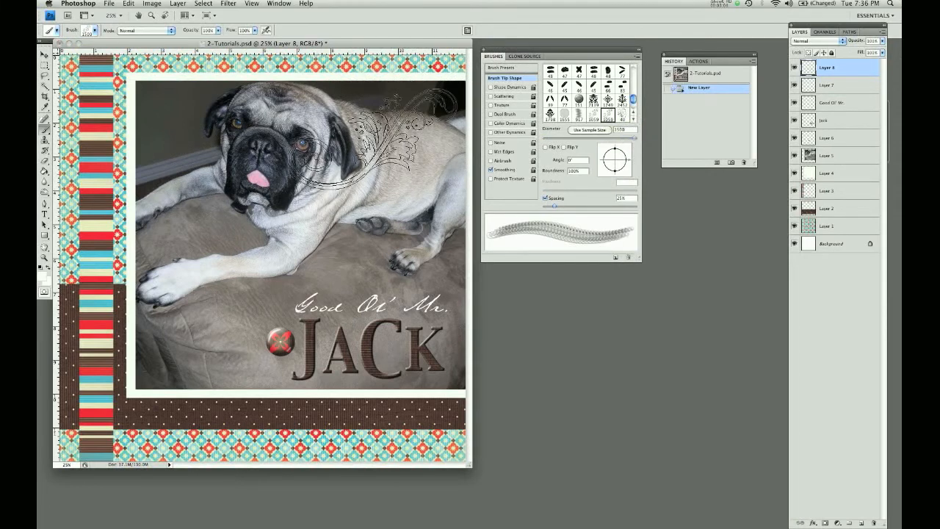
click(263, 323)
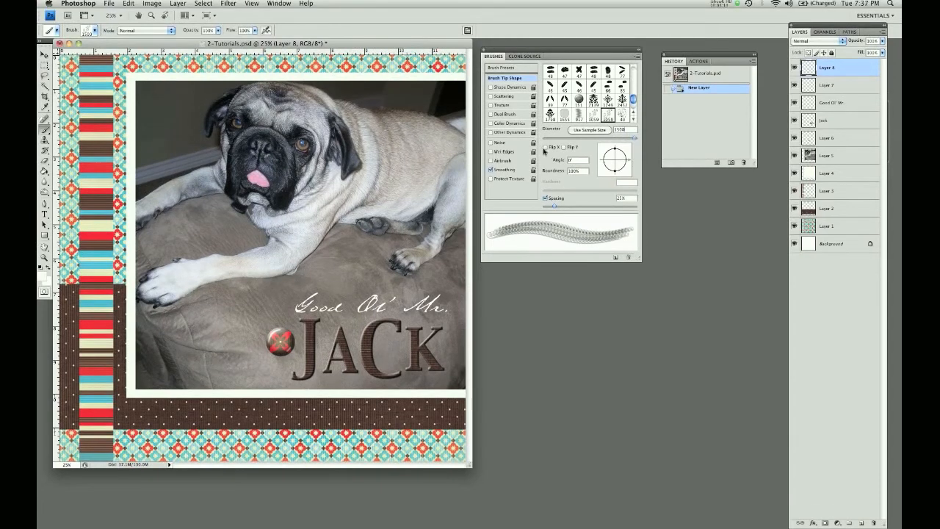
Step: Try Flip X on the brush tip, switch to Flip Y instead, and stamp the flourish over the photo's upper-right corner
click(545, 148)
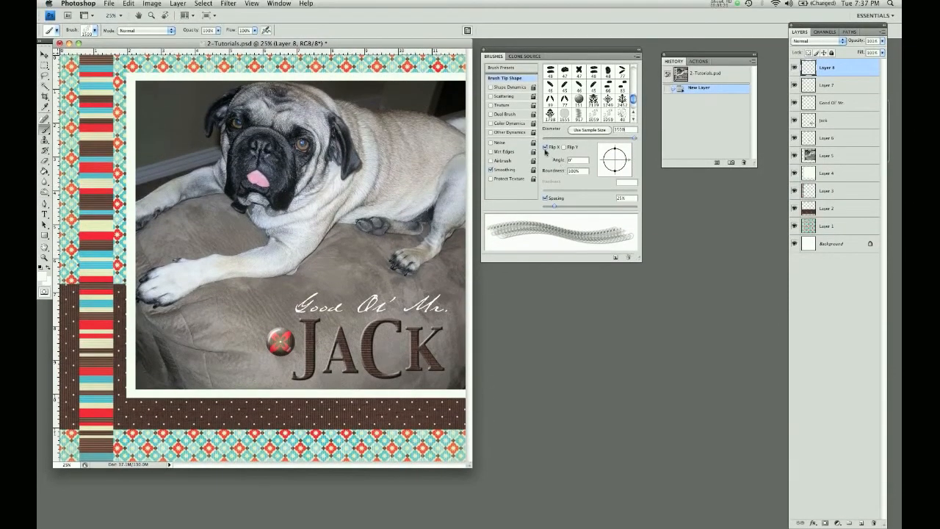
click(546, 148)
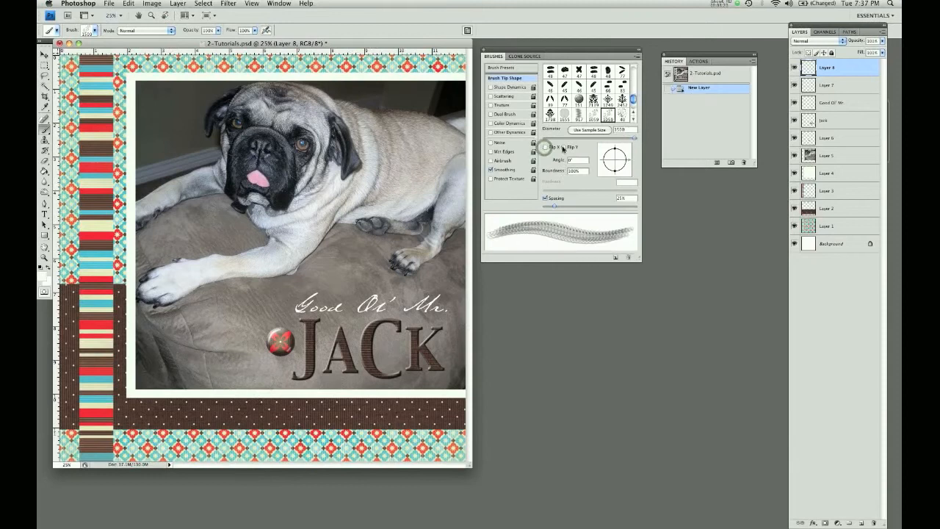
click(564, 148)
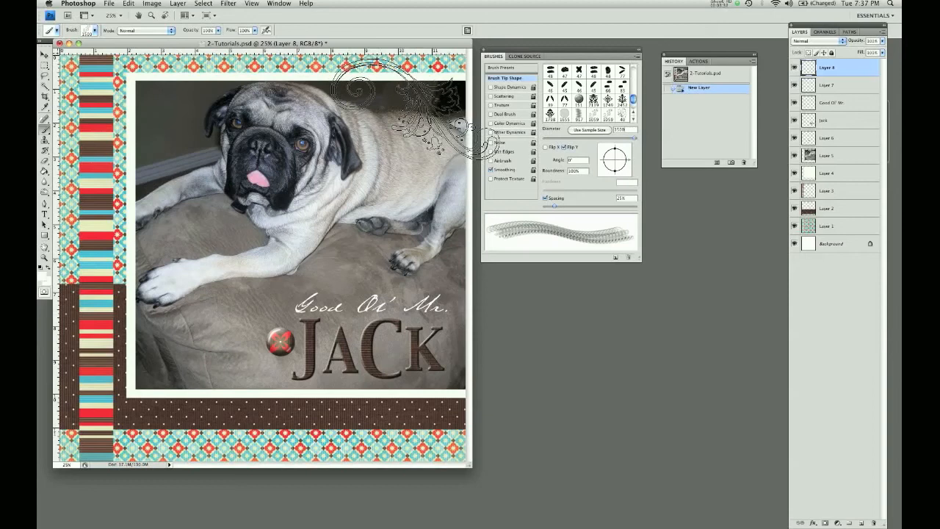
click(415, 109)
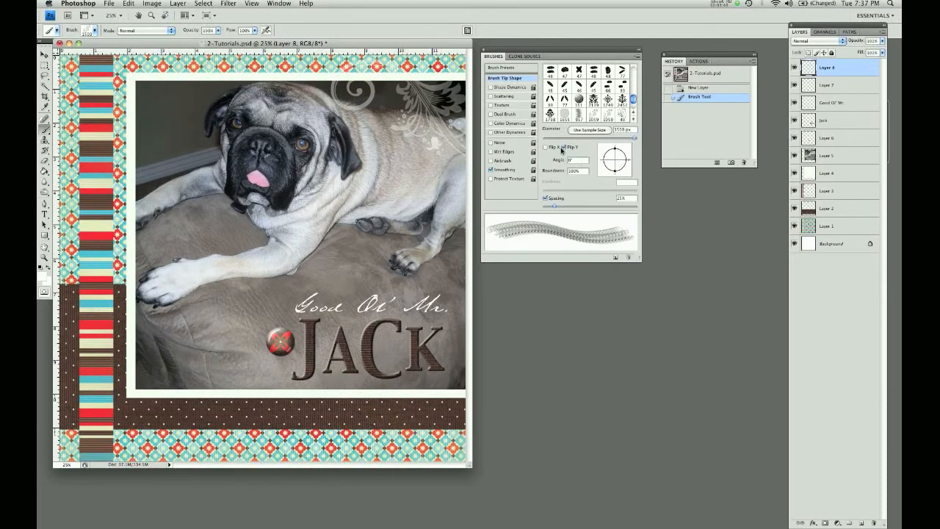
Step: Change the brush tip from Flip Y to Flip X and stamp the flourish on a new layer over the photo's lower-left corner
click(562, 148)
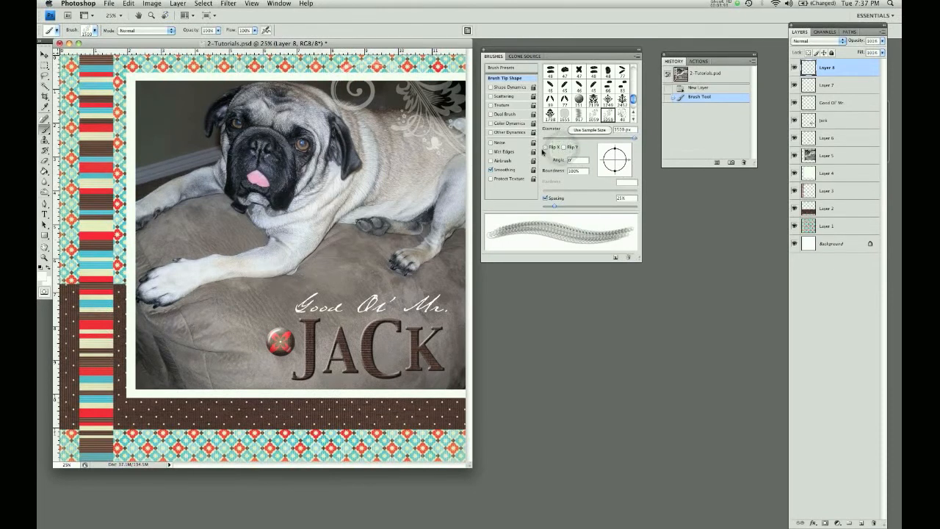
click(546, 147)
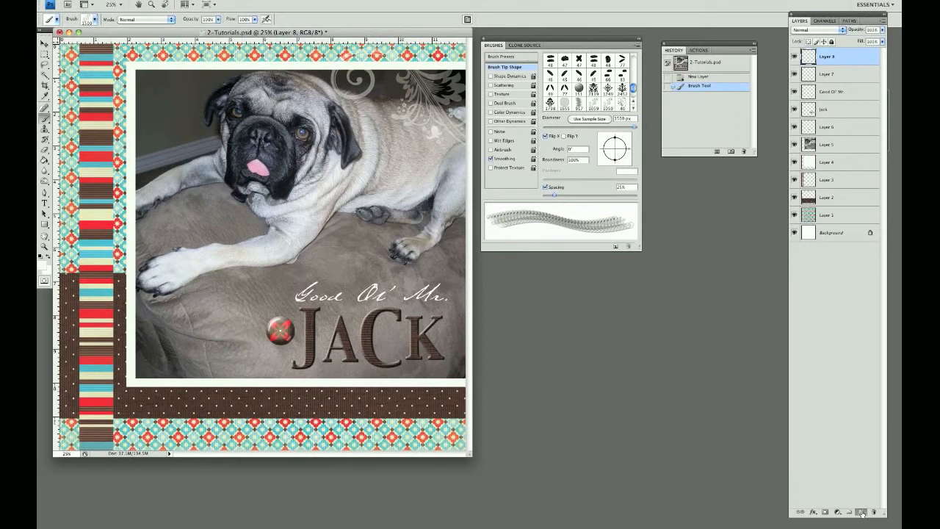
click(862, 513)
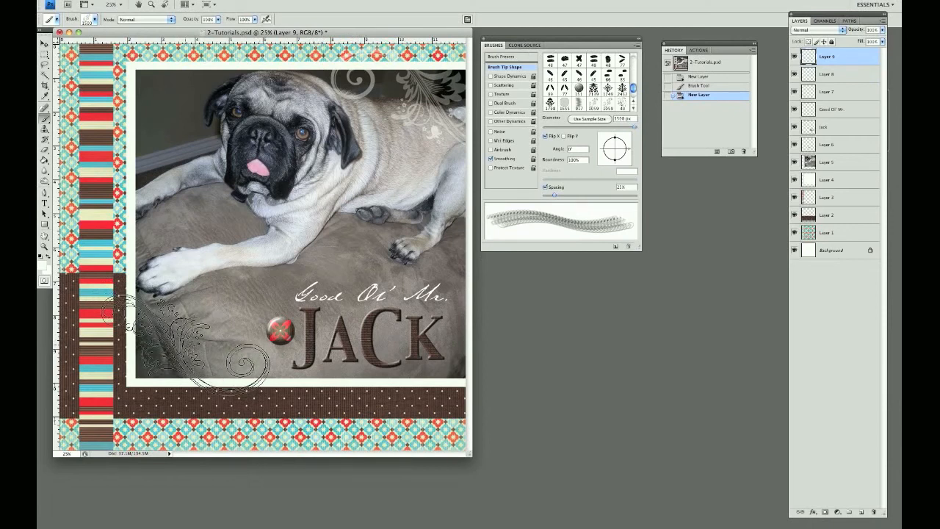
click(185, 340)
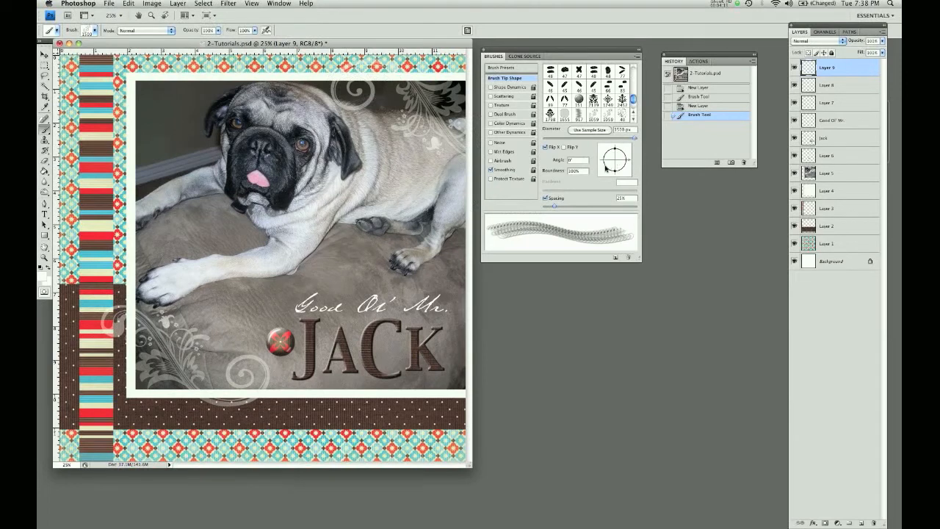
Step: Rotate the brush tip to an angle of 11° and stamp a second flourish above the lower-left one, beside the title
drag(606, 169, 604, 166)
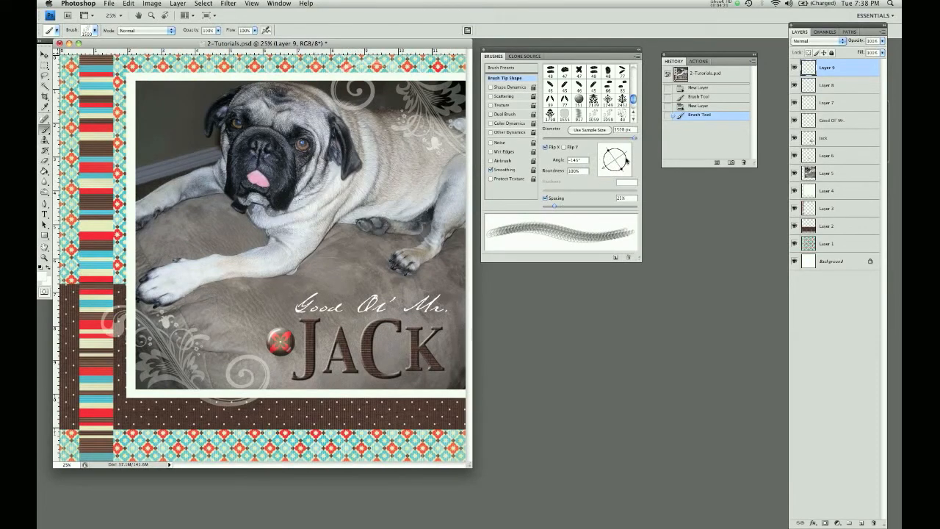
drag(623, 161, 624, 157)
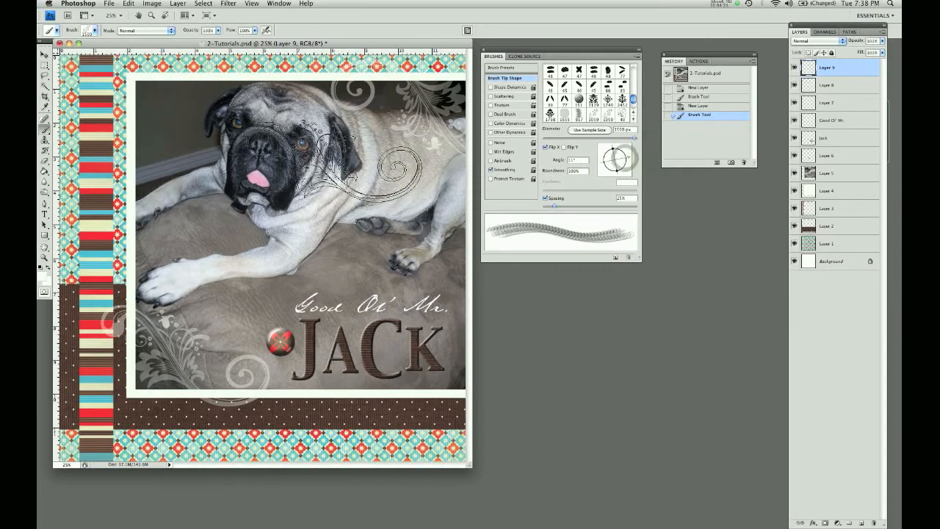
click(271, 281)
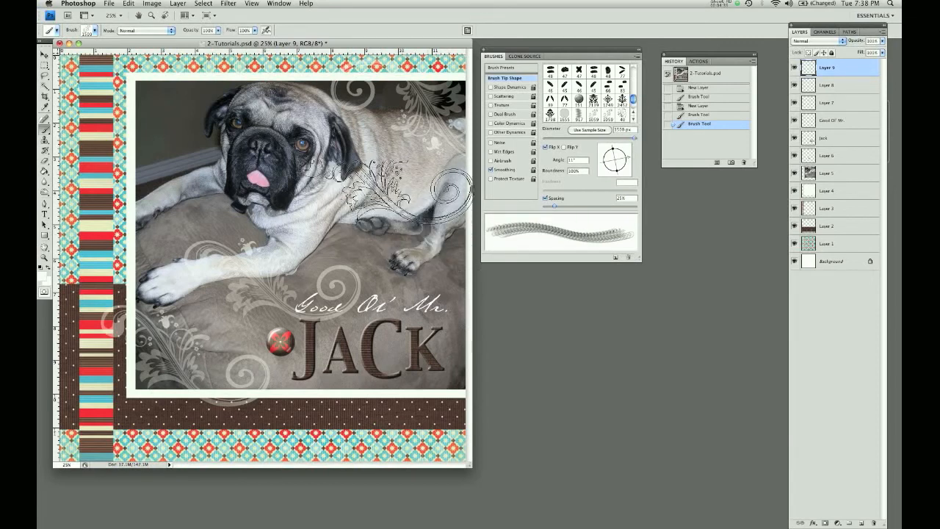
Step: Move the upper-right flourish on Layer 8 slightly down and right, and the lower-left flourishes on Layer 9 slightly up and right
click(43, 54)
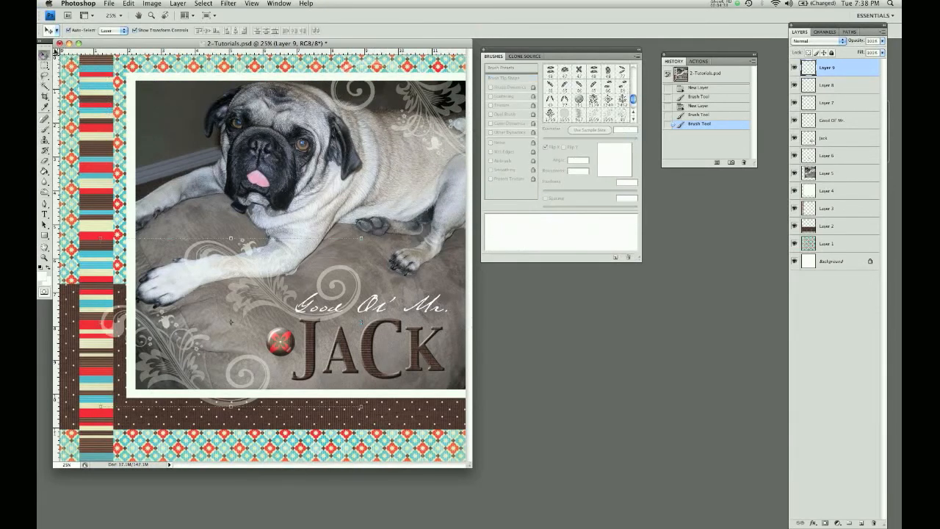
click(834, 85)
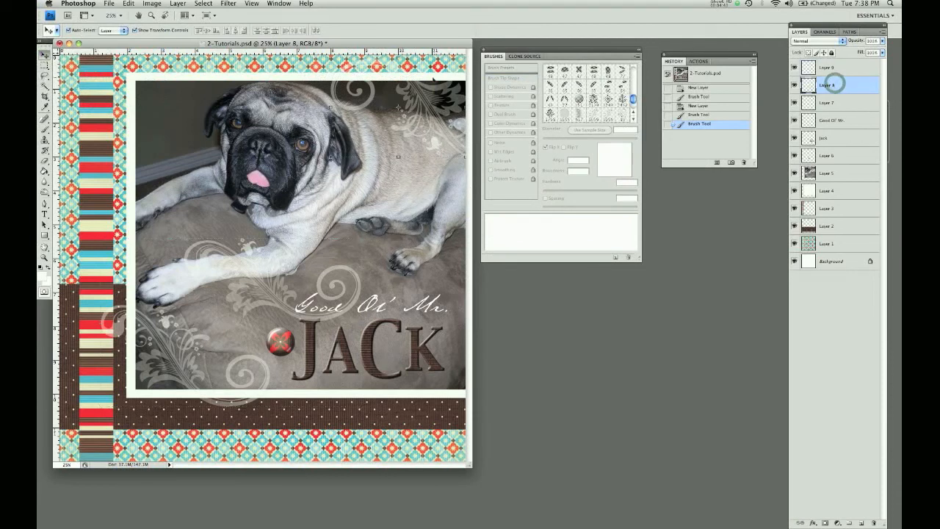
mouse_move(408, 89)
mouse_down()
mouse_move(413, 116)
mouse_move(412, 98)
mouse_up()
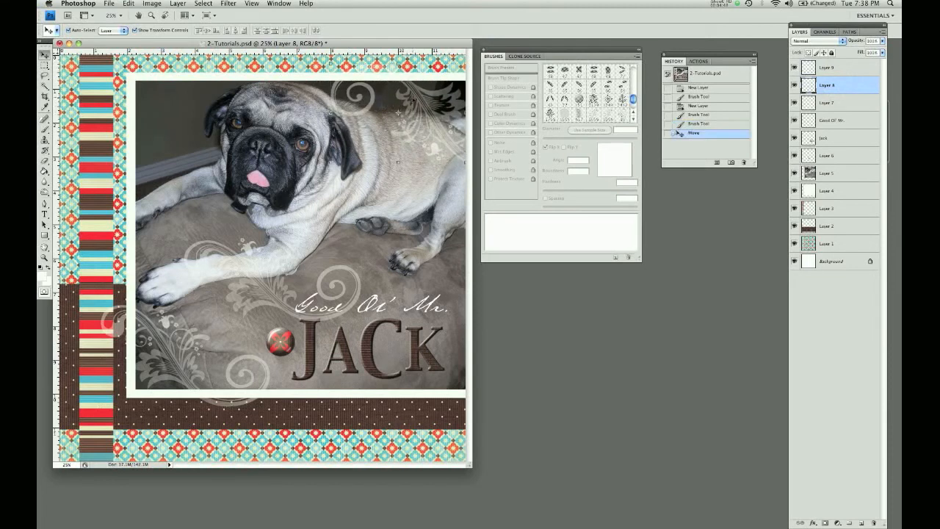
click(857, 68)
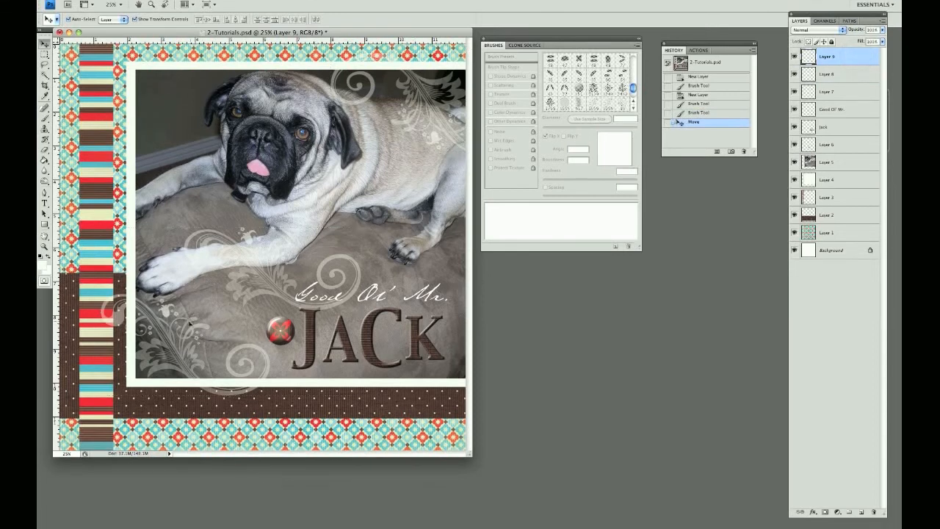
mouse_move(190, 323)
mouse_down()
mouse_move(200, 310)
mouse_move(200, 318)
mouse_up()
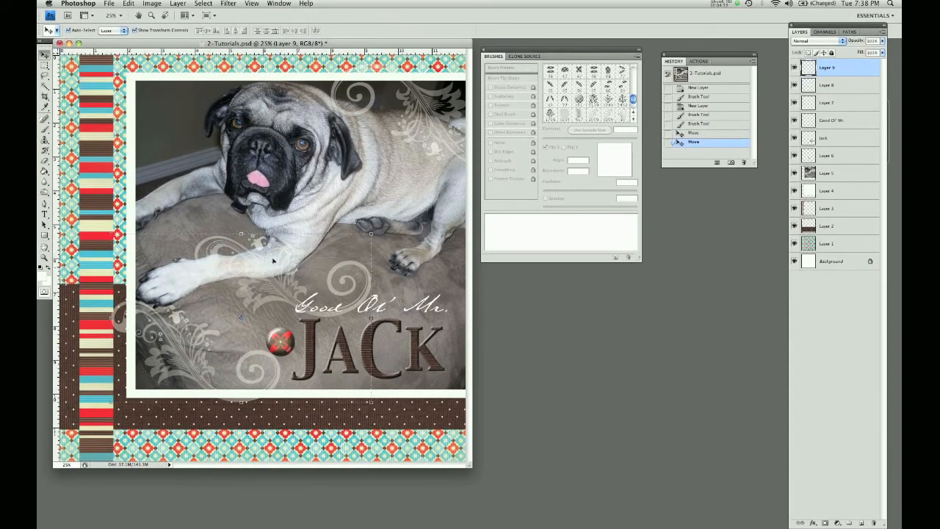
Step: Step back through the History to the first lower-left flourish stamp on Layer 9, undoing the second stamp and both moves
drag(691, 58, 688, 52)
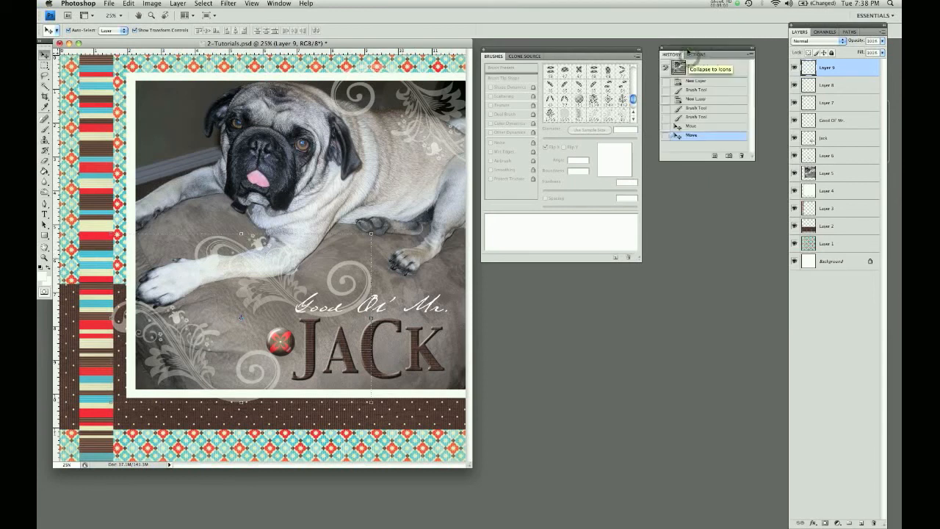
click(279, 4)
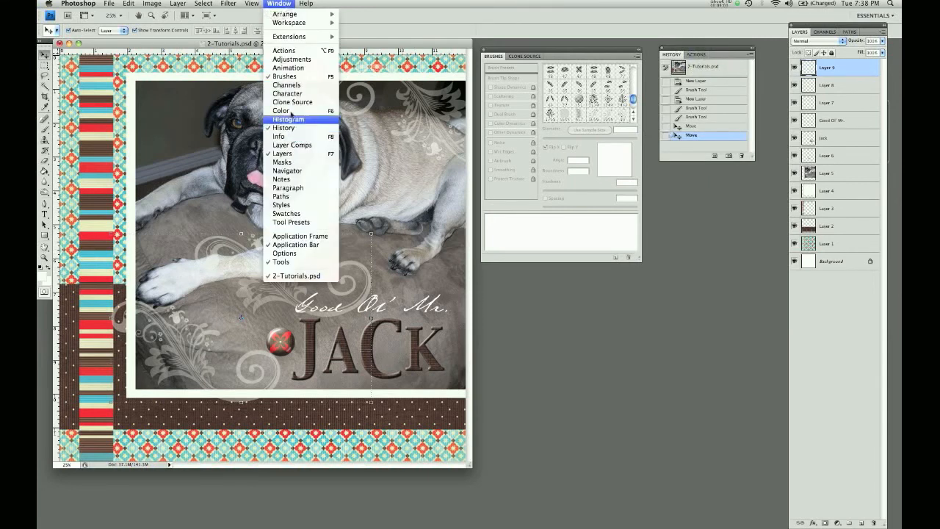
click(285, 4)
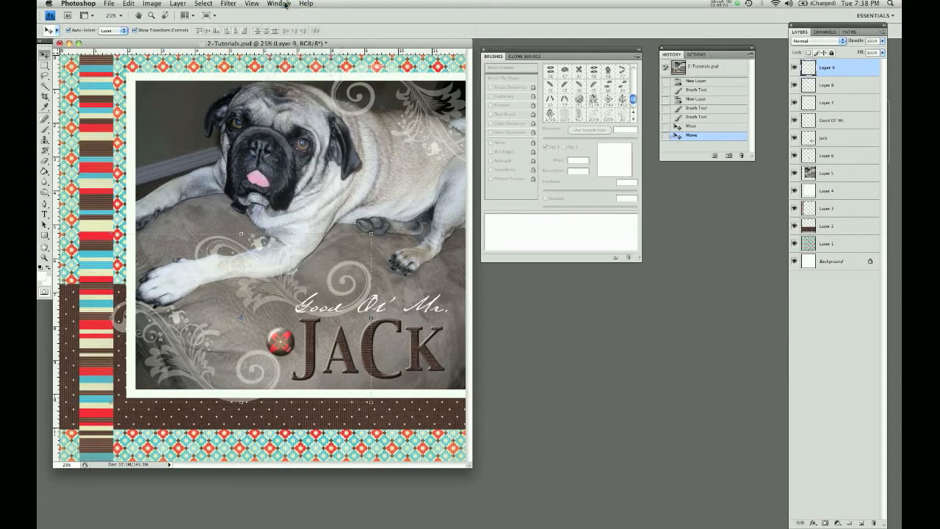
click(695, 118)
click(695, 109)
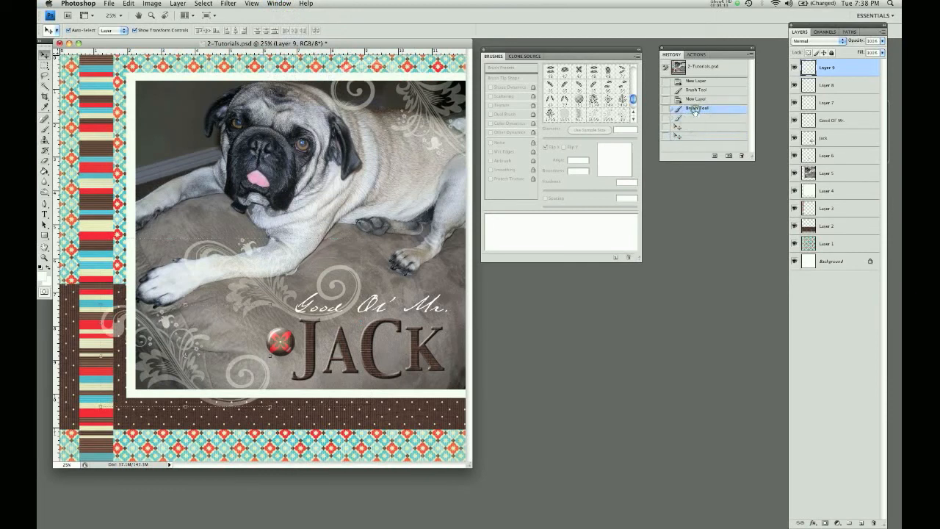
click(694, 101)
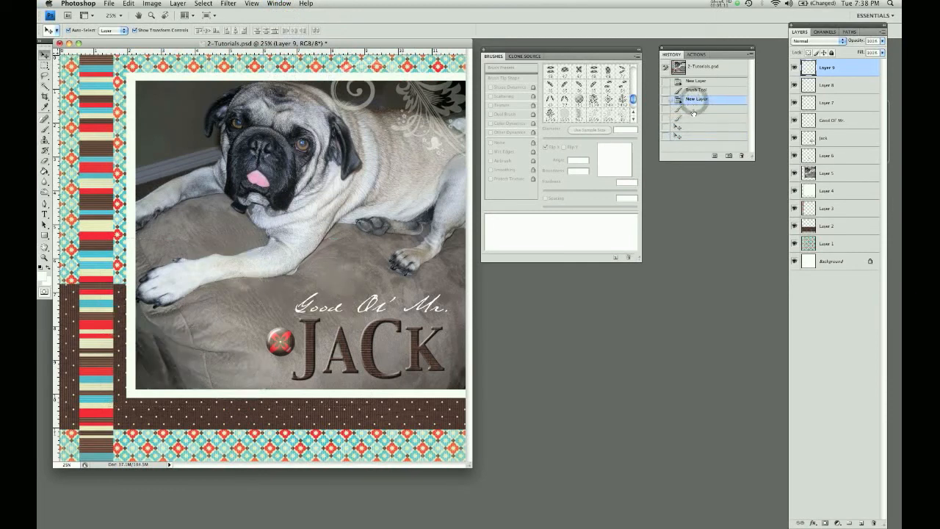
click(695, 110)
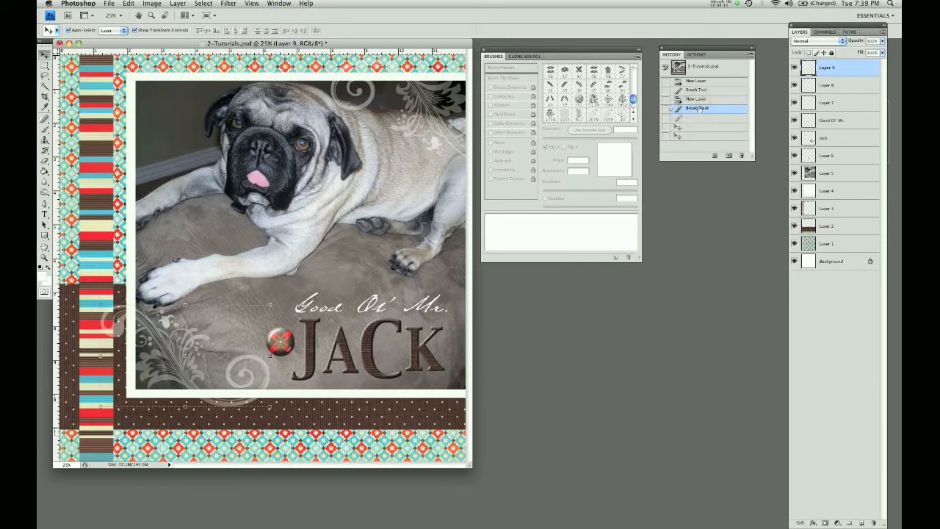